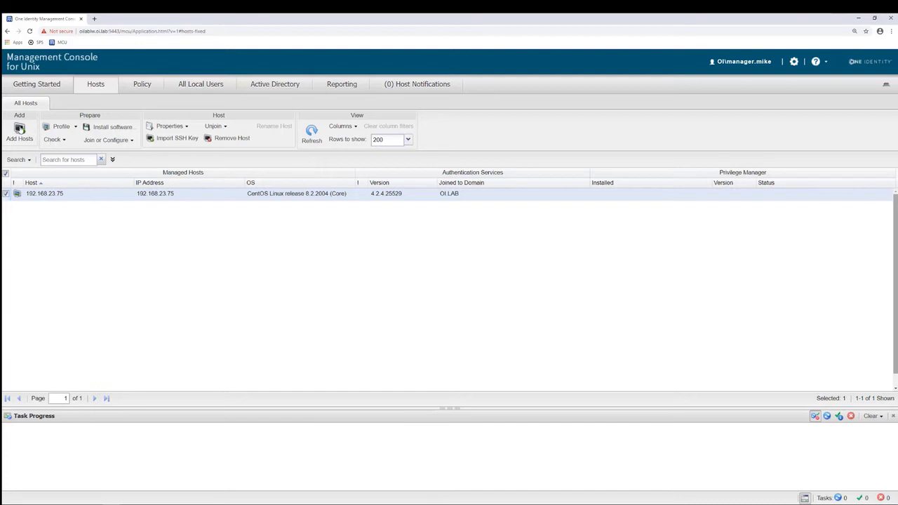
# Open the add-host and join options, then dismiss both without making changes
pyautogui.click(20, 129)
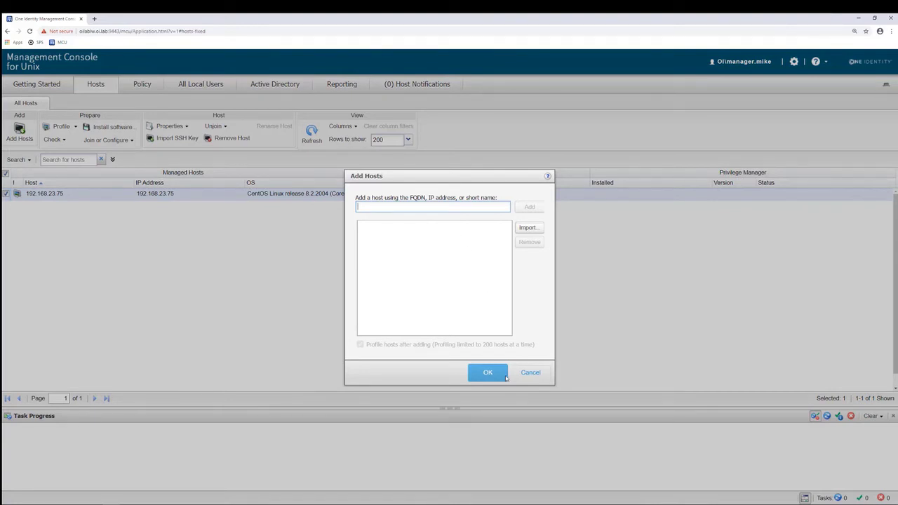
pyautogui.click(537, 377)
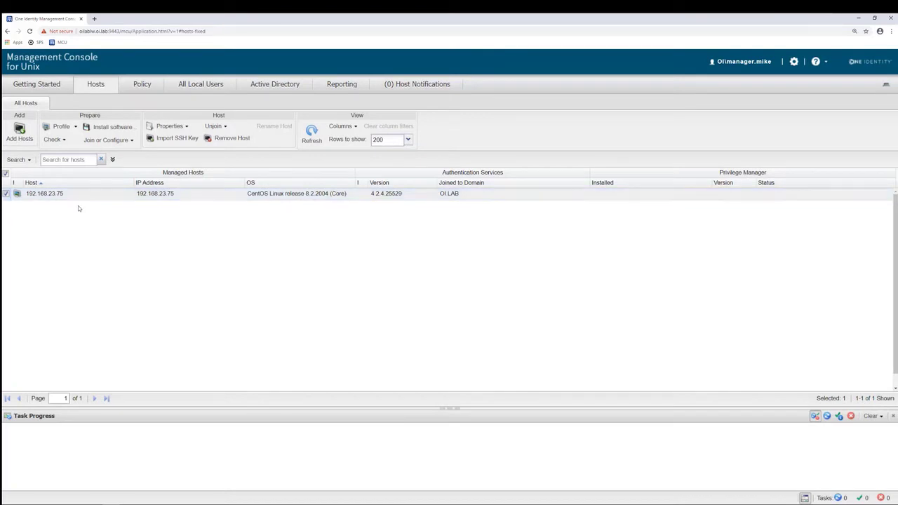
pyautogui.click(131, 141)
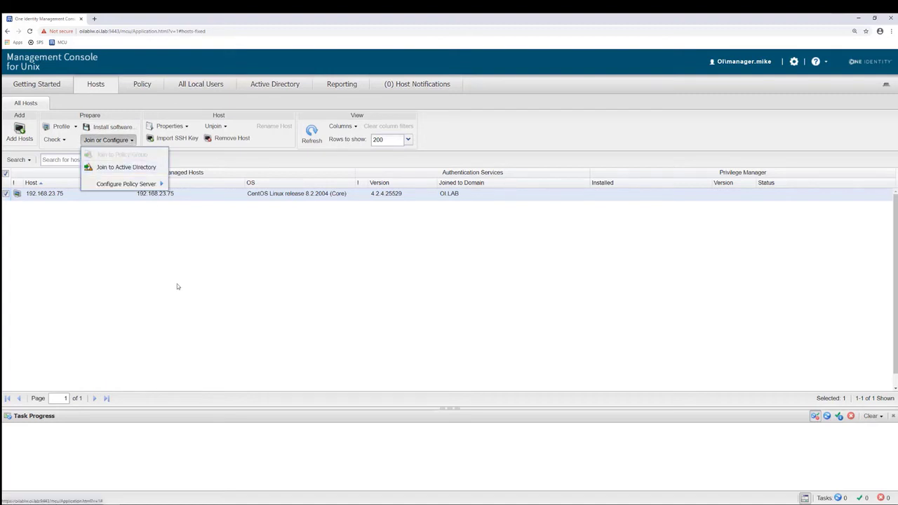
pyautogui.click(93, 200)
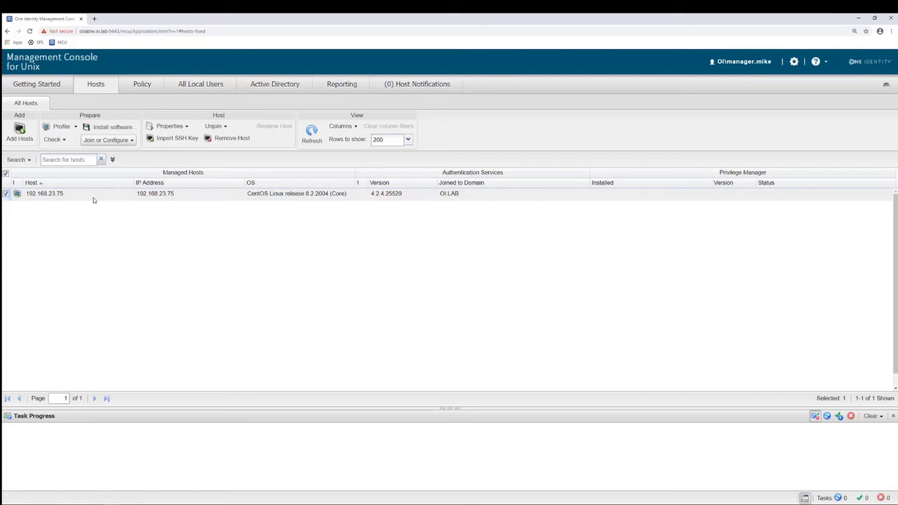
# Open host 192.168.23.75 and view its 56 local users and 81 local groups
pyautogui.doubleClick(93, 198)
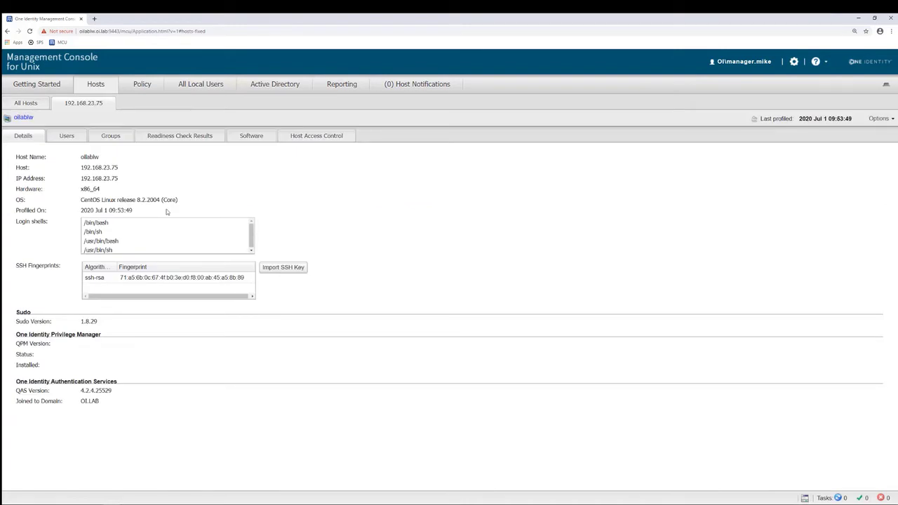
pyautogui.click(70, 139)
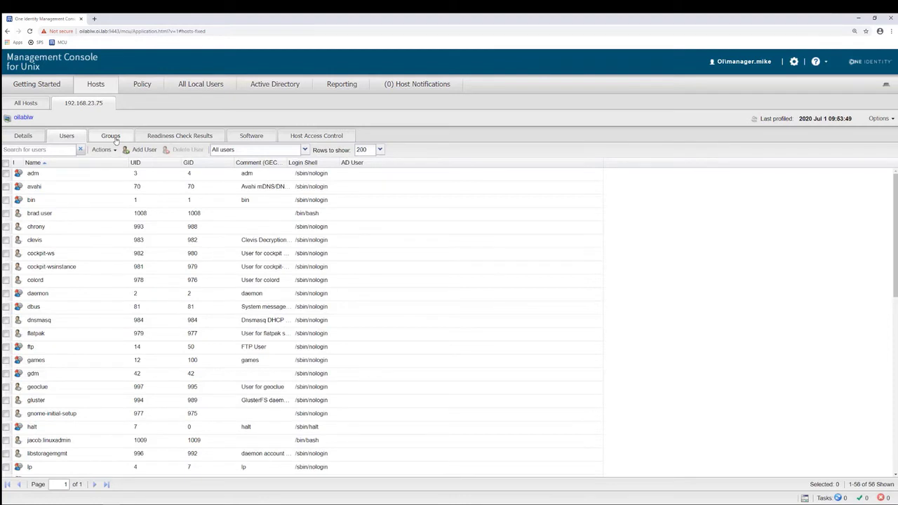
pyautogui.click(113, 137)
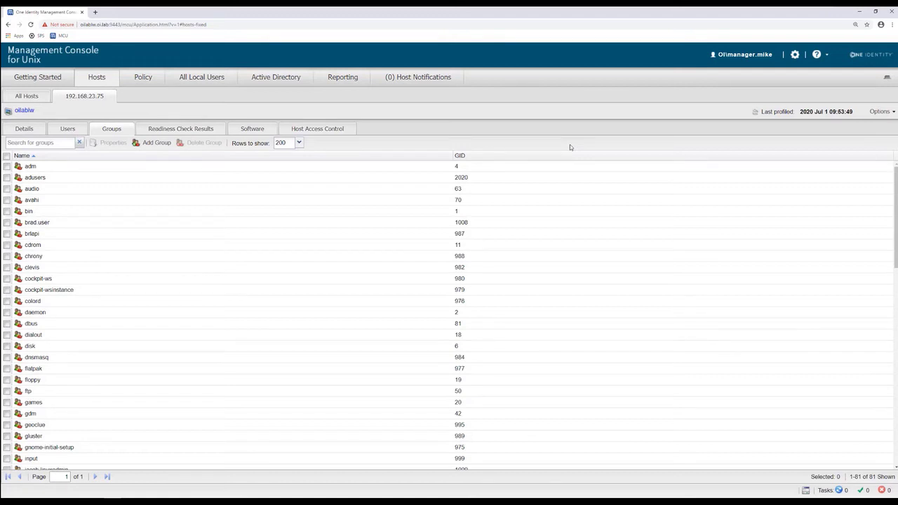
# Search Active Directory for the account ad.user
pyautogui.click(283, 79)
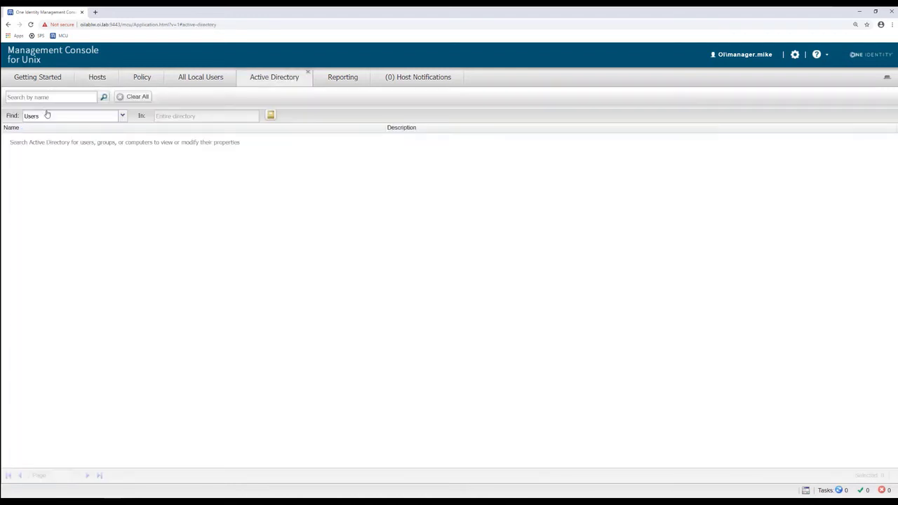
pyautogui.click(46, 98)
pyautogui.write('a')
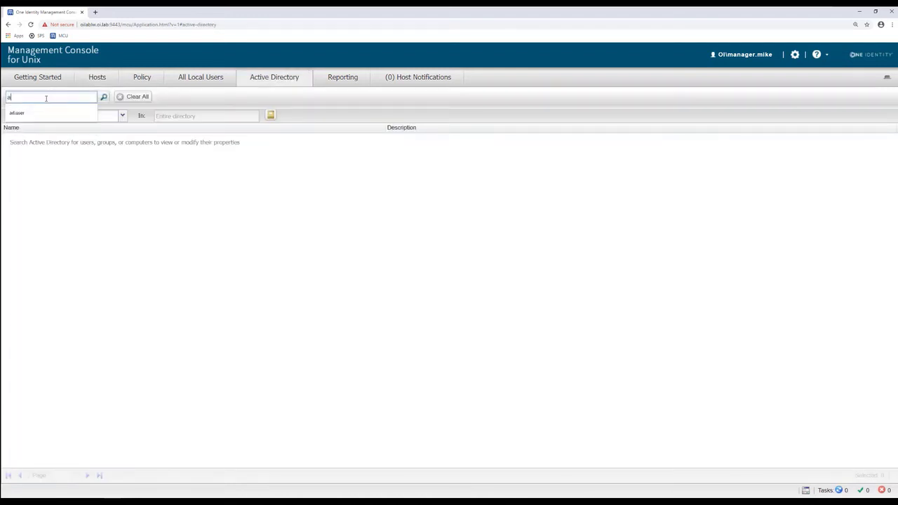
pyautogui.write('d.user')
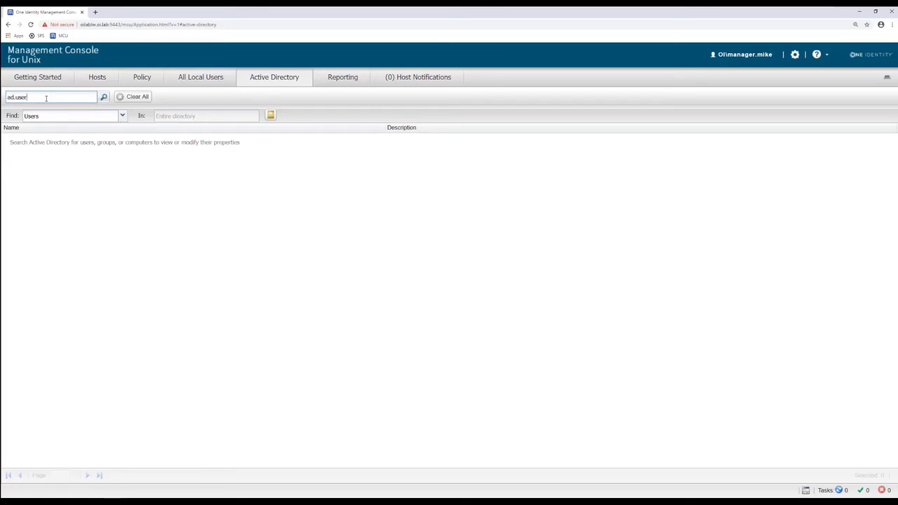
pyautogui.press('Return')
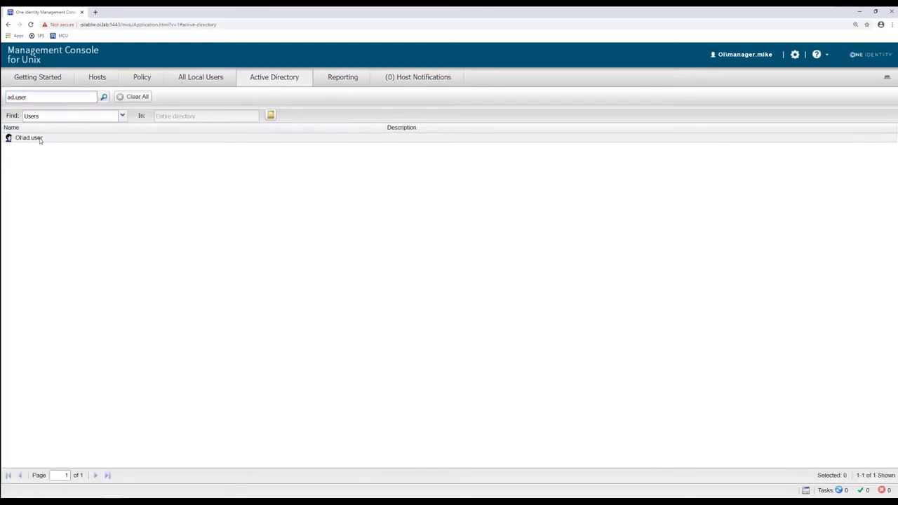
# Make ad.user Unix-enabled with home /home/ad.user and shell /bin/sh in its properties
pyautogui.rightClick(40, 140)
pyautogui.click(61, 146)
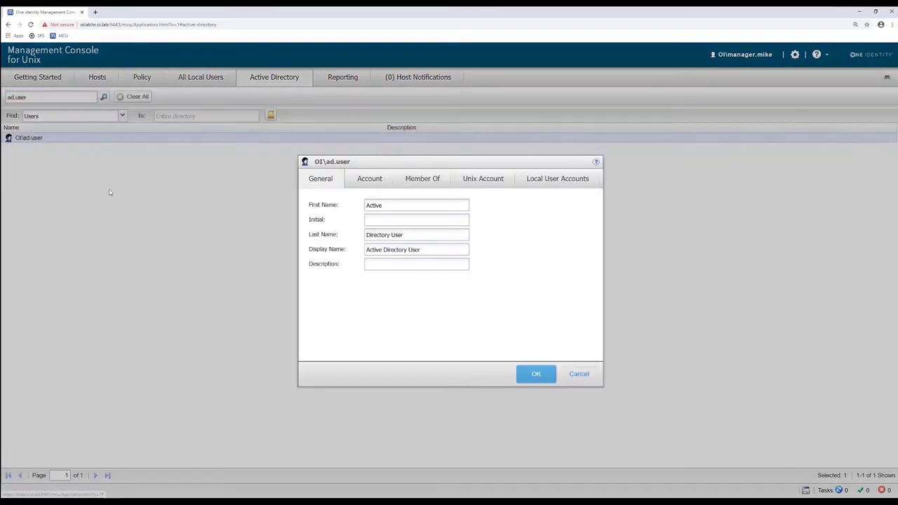
pyautogui.click(495, 184)
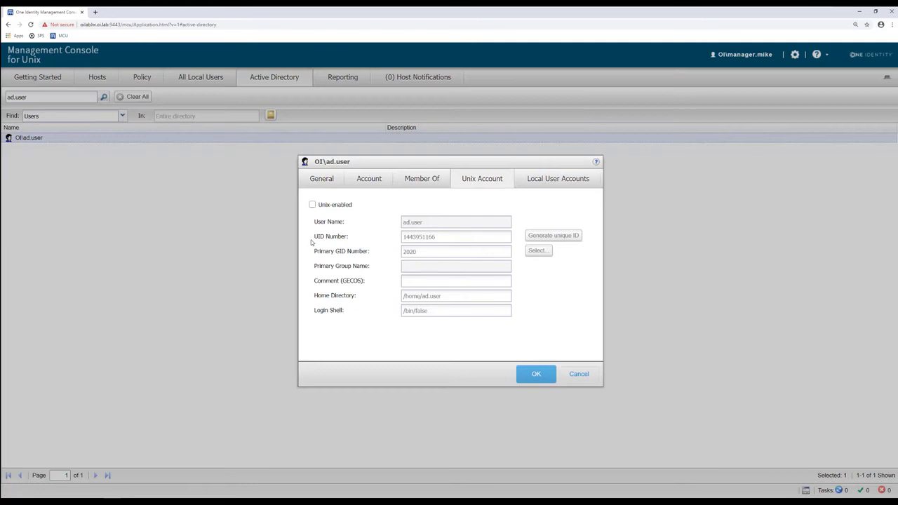
pyautogui.click(312, 205)
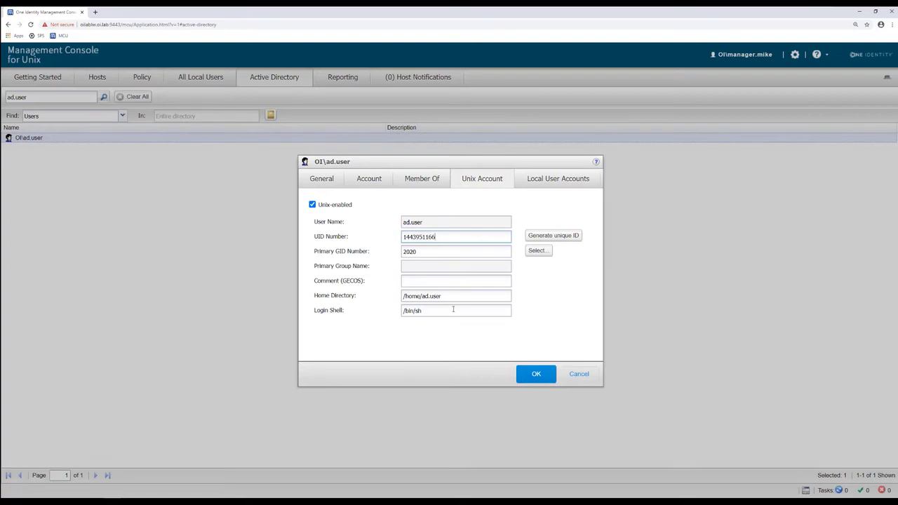
pyautogui.click(545, 376)
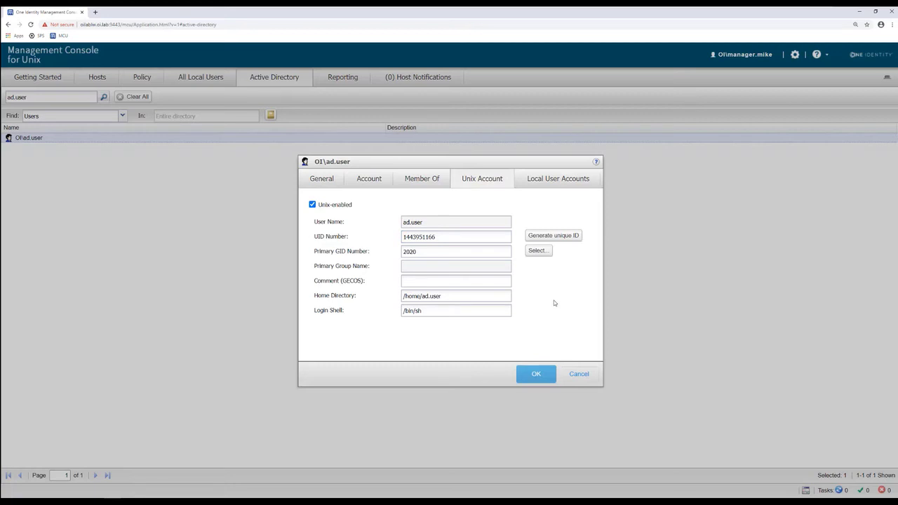
# In Active Directory Users and Computers, re-enable Unix access for Active Directory User and apply
pyautogui.click(590, 375)
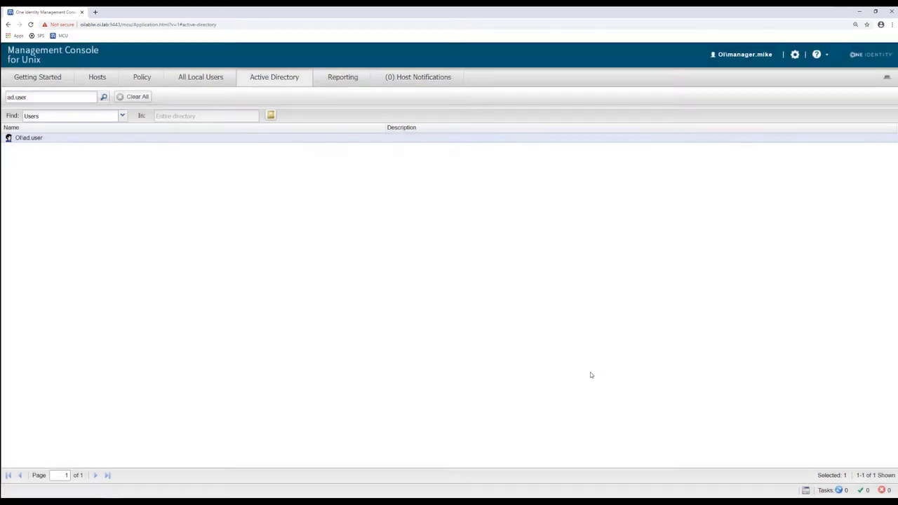
pyautogui.hotkey('alt', 'Tab')
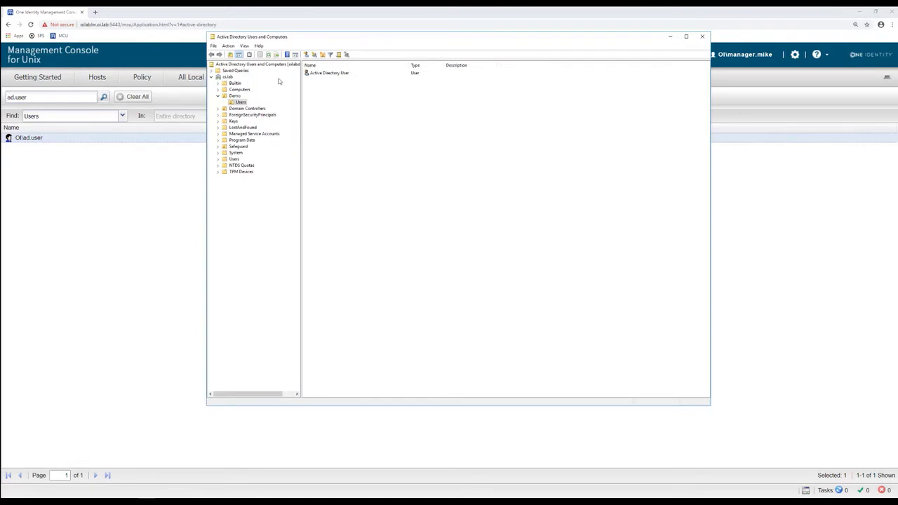
pyautogui.rightClick(325, 74)
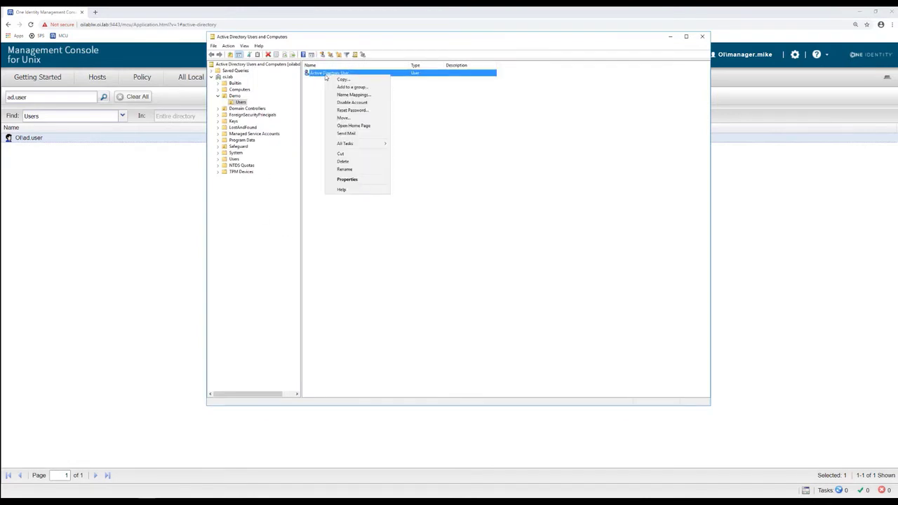
pyautogui.click(357, 181)
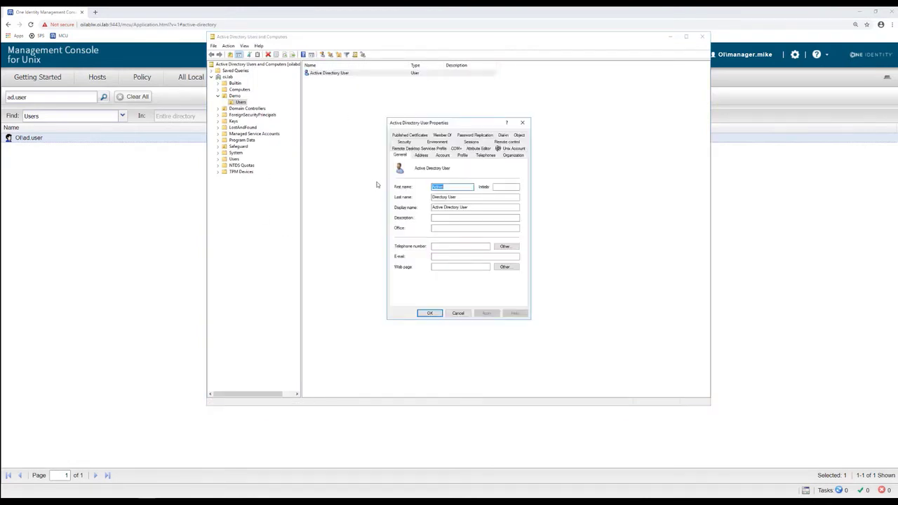
pyautogui.click(514, 149)
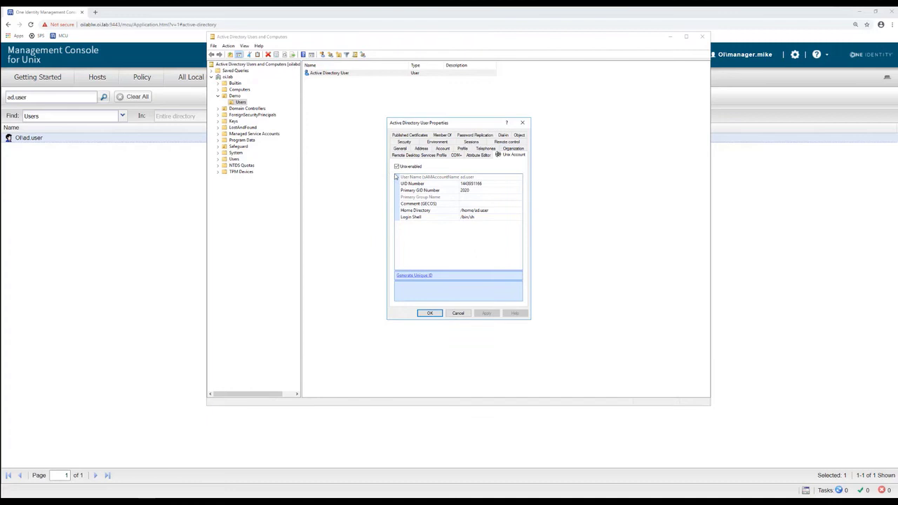
pyautogui.click(397, 167)
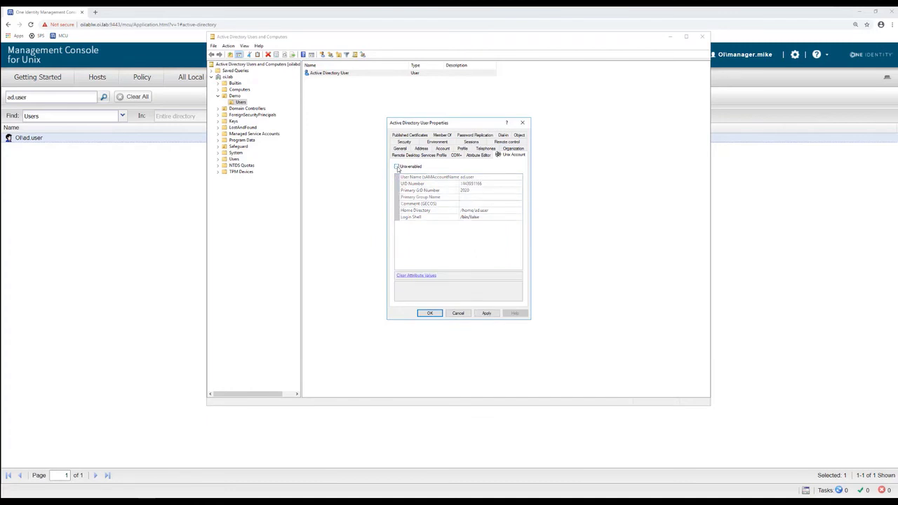
pyautogui.click(397, 166)
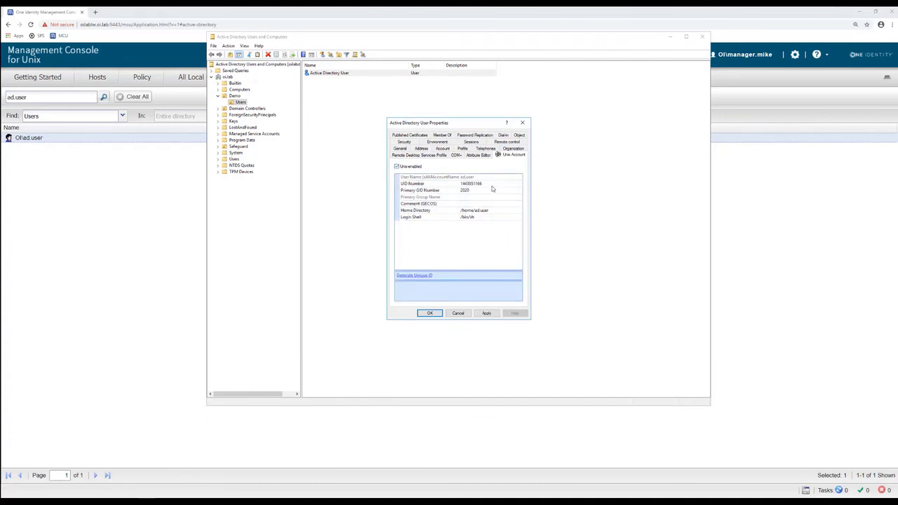
pyautogui.click(486, 313)
# Close the account properties and minimize the directory and browser windows
pyautogui.click(459, 314)
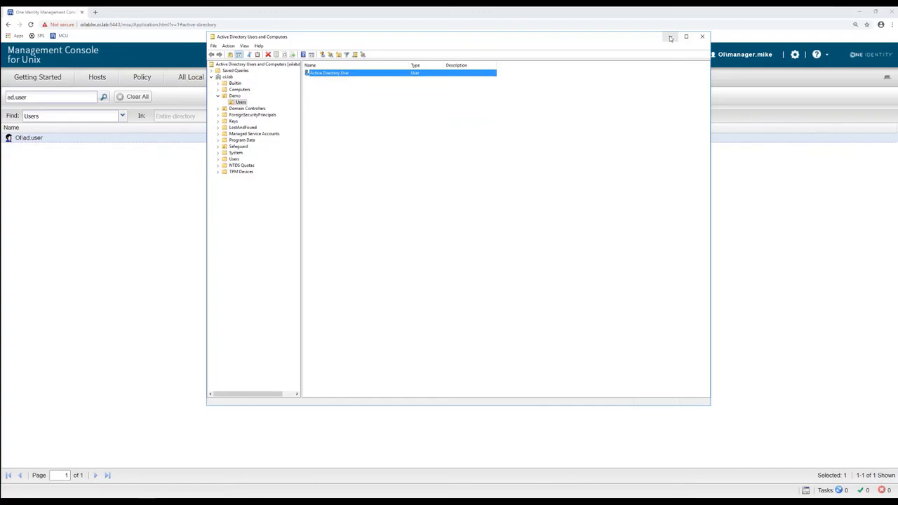
pyautogui.click(670, 36)
pyautogui.click(861, 12)
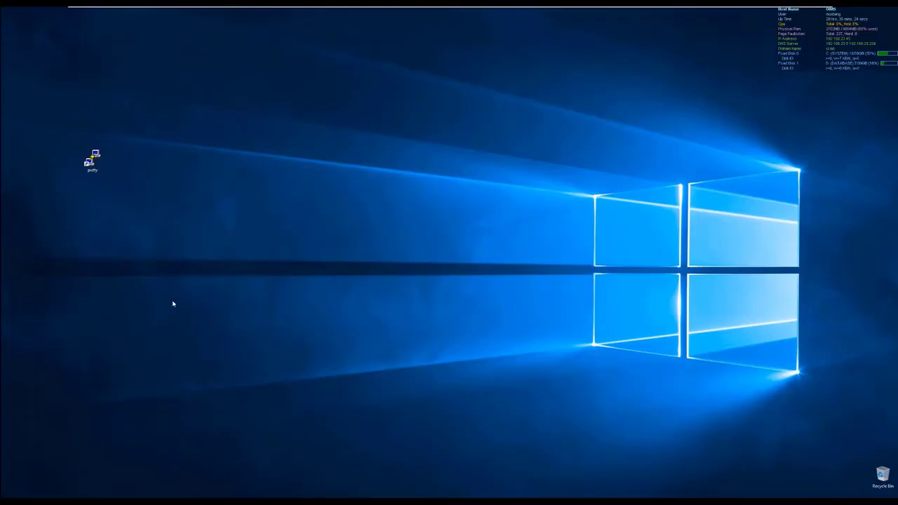
# Launch PuTTY, load the saved 192.168.23.75 session, and log in as ad.user
pyautogui.click(98, 166)
pyautogui.doubleClick(98, 165)
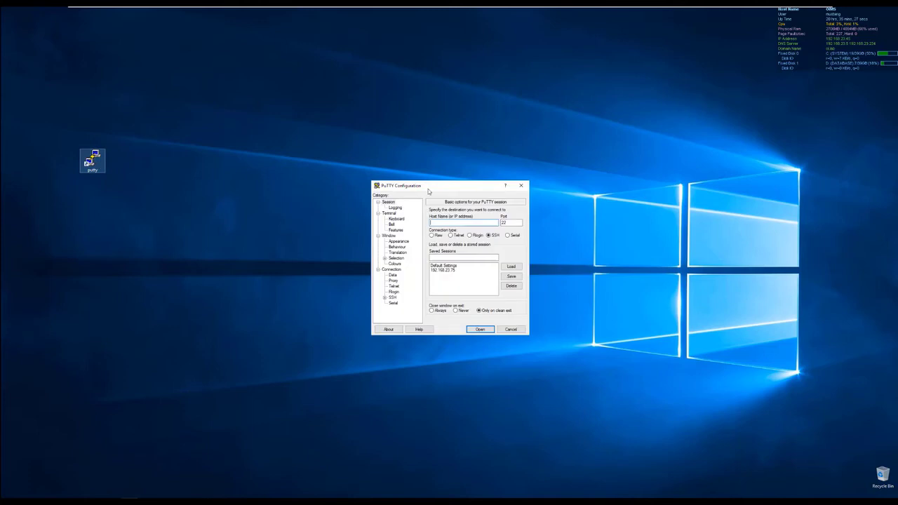
pyautogui.click(454, 271)
pyautogui.click(514, 268)
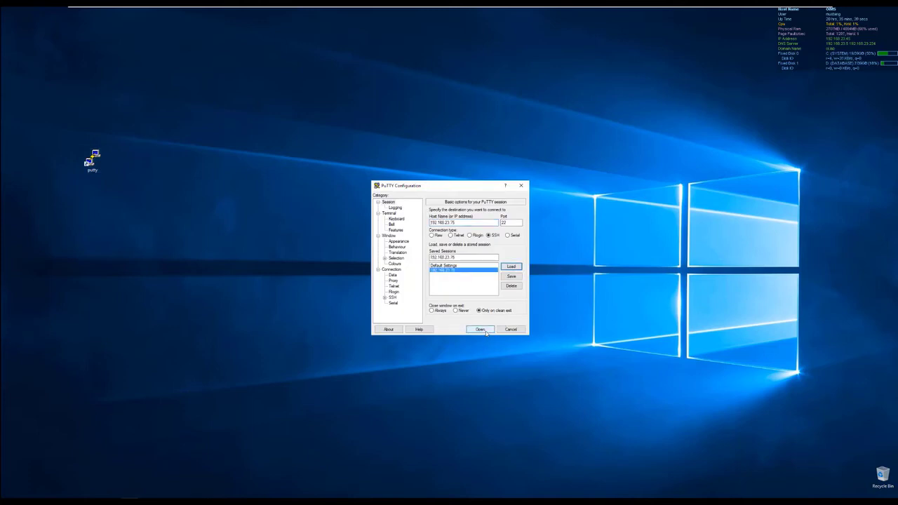
pyautogui.click(480, 329)
pyautogui.moveTo(212, 24); pyautogui.dragTo(491, 98)
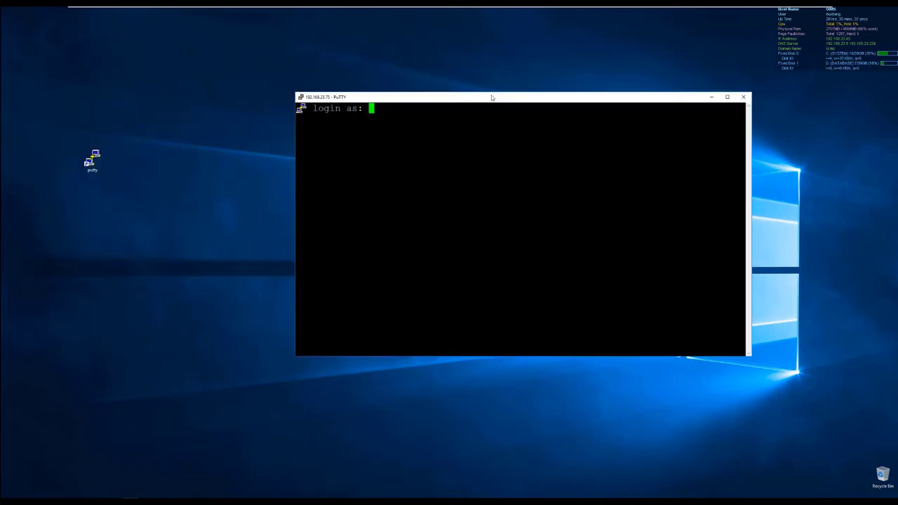
pyautogui.write('ad.user')
pyautogui.press('Return')
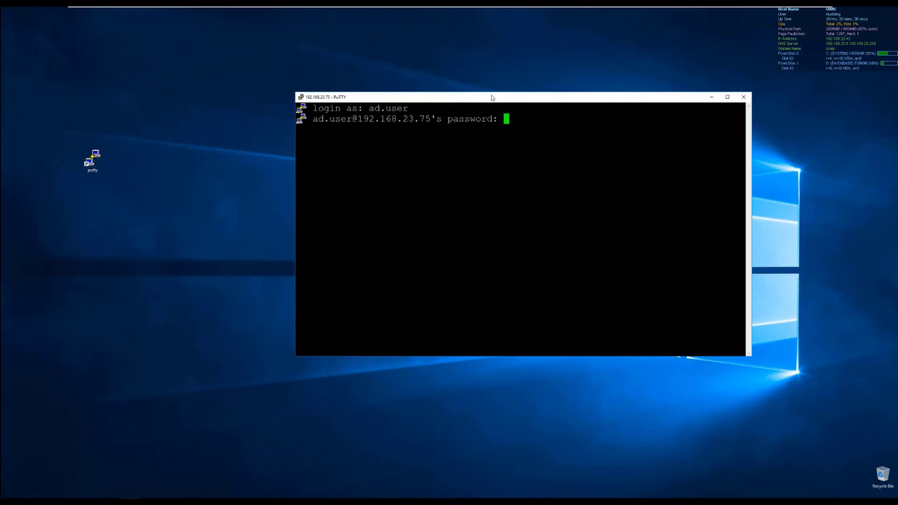
pyautogui.press('Return')
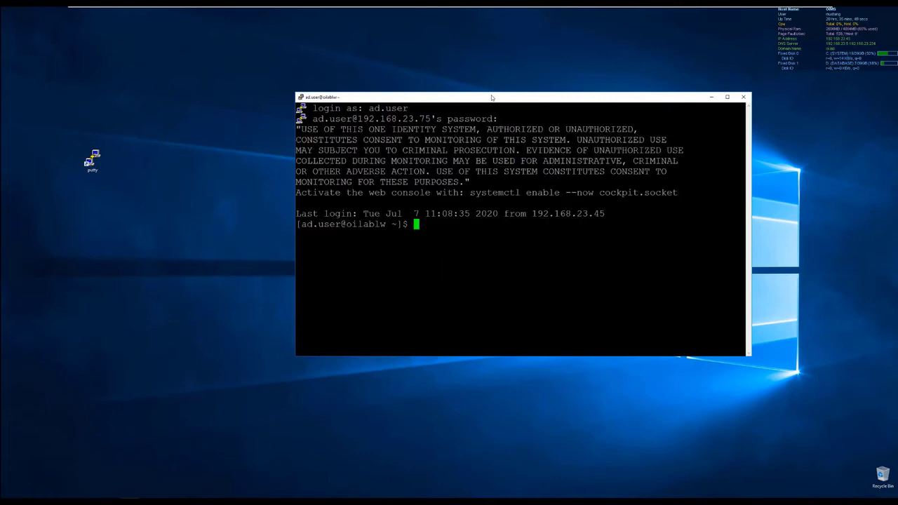
# Run /opt/quest/bin/klist, then grep ad.user /etc/passwd to confirm no local entry
pyautogui.write('/opt/')
pyautogui.write('quest/')
pyautogui.write('bin/kl')
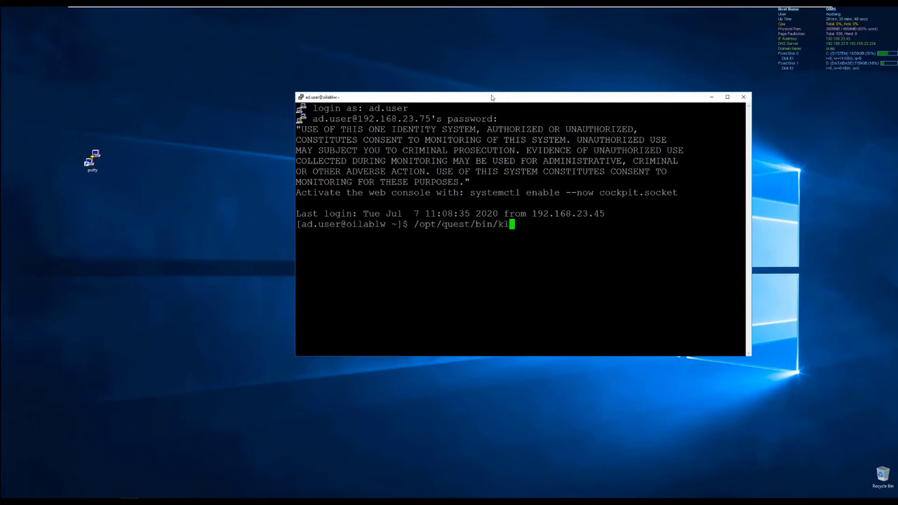
pyautogui.write('ist')
pyautogui.press('Return')
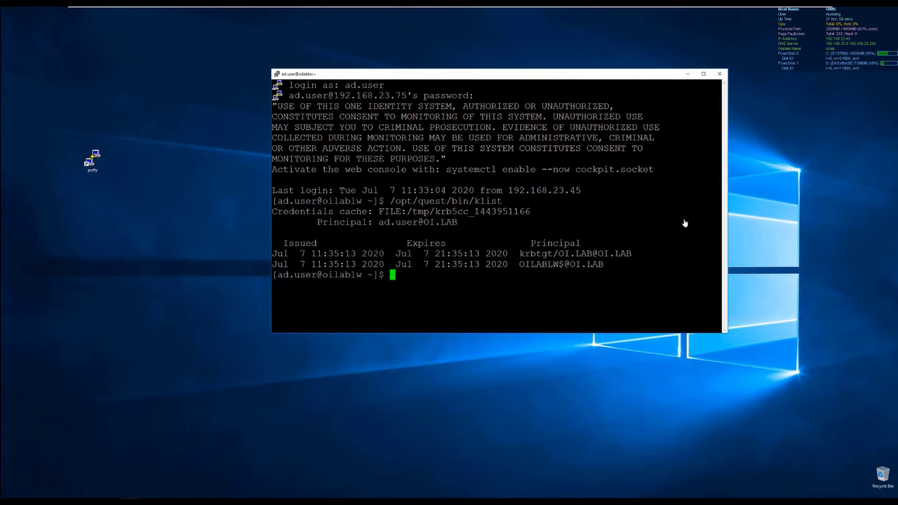
pyautogui.write('grep ad.user /etc/pa')
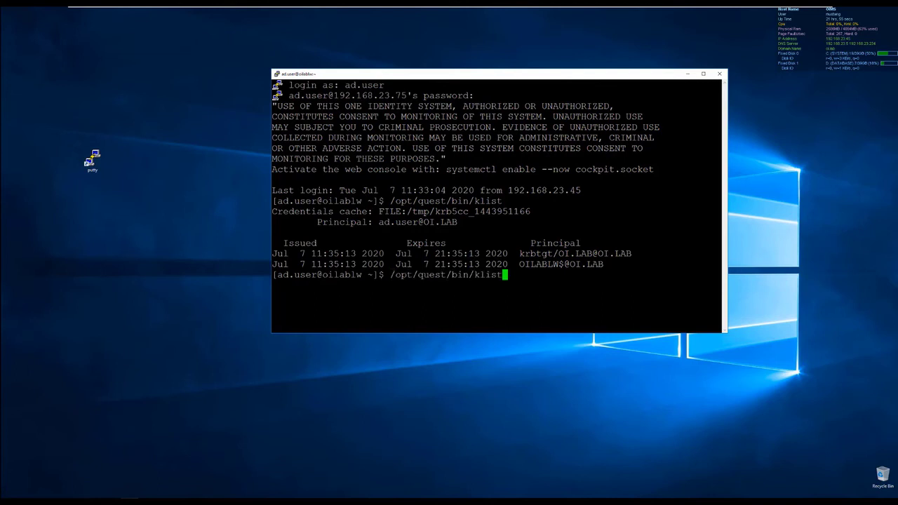
pyautogui.write('sswd')
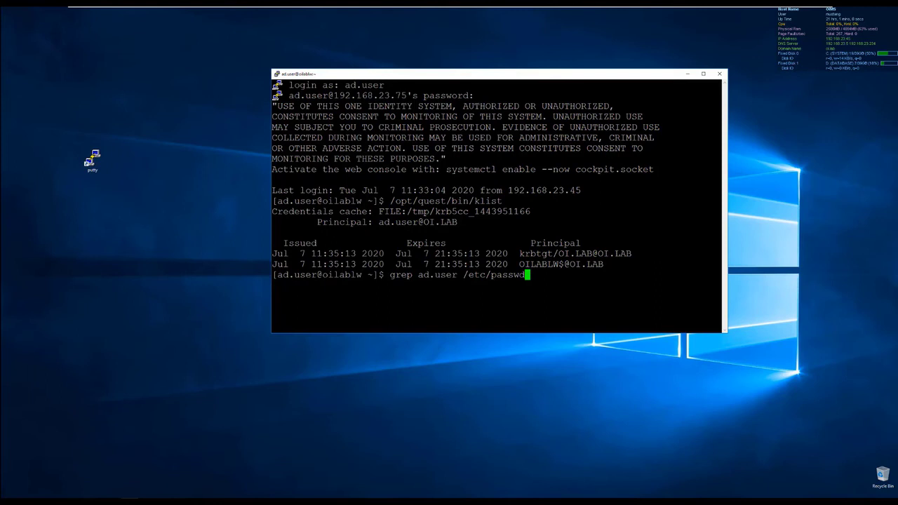
pyautogui.press('Return')
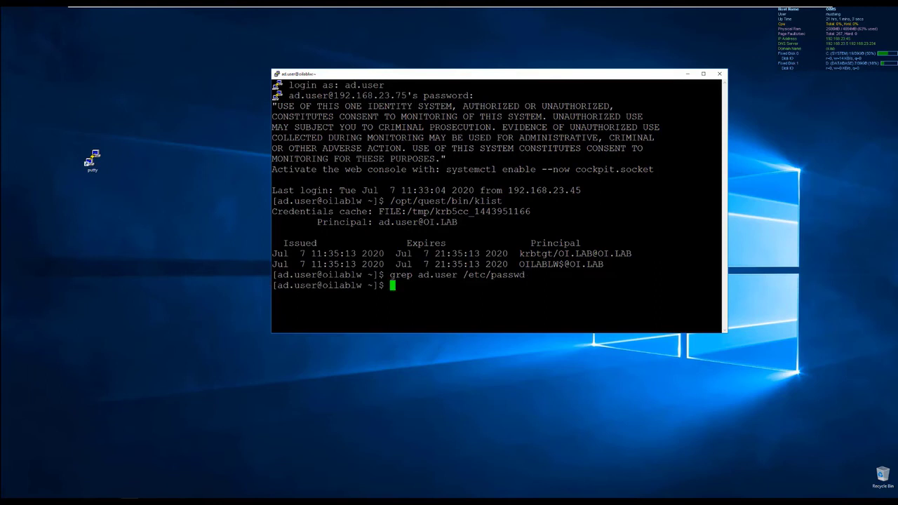